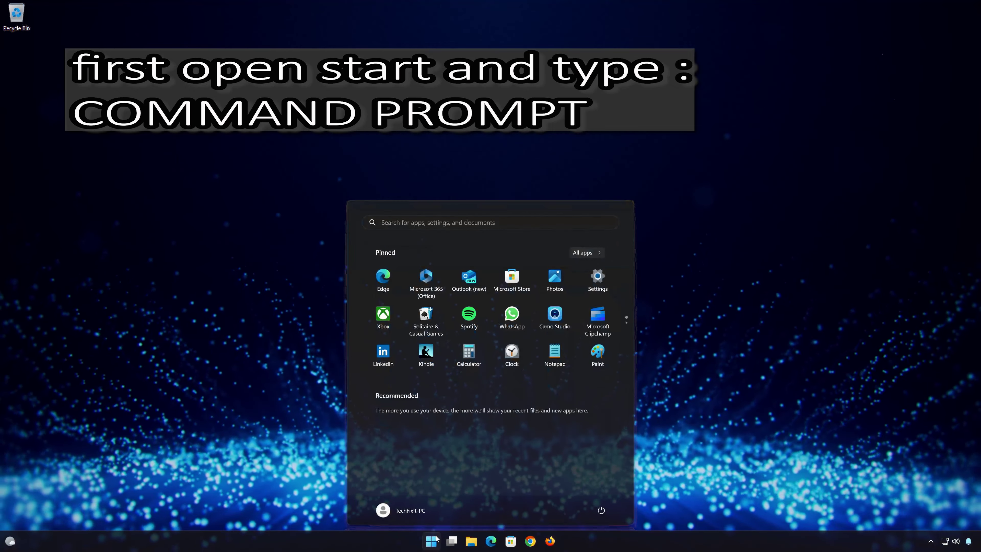
Open Command Prompt with administrator rights and allow it to make changes to the device.
{"action": "type", "text": "cmd"}
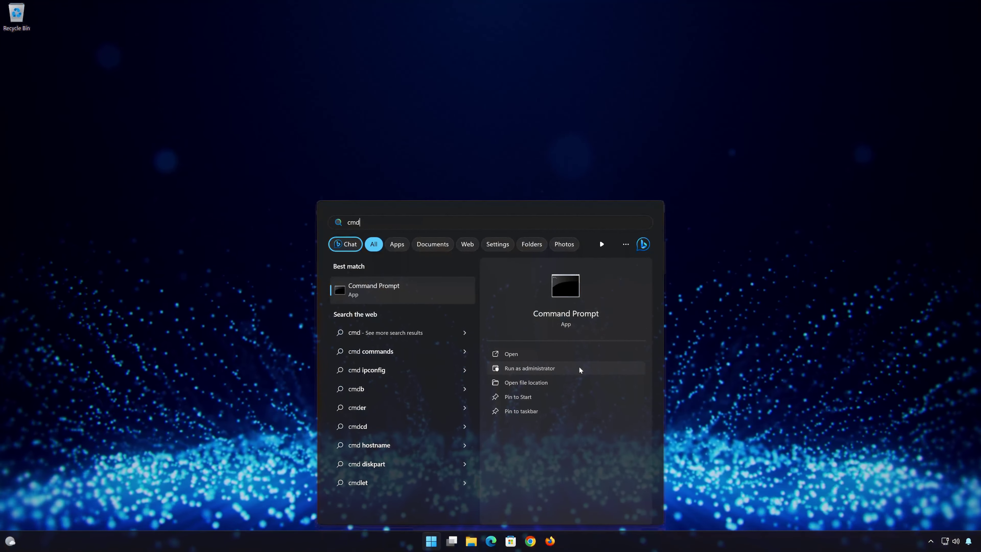
{"action": "left_click", "coordinate": [579, 368]}
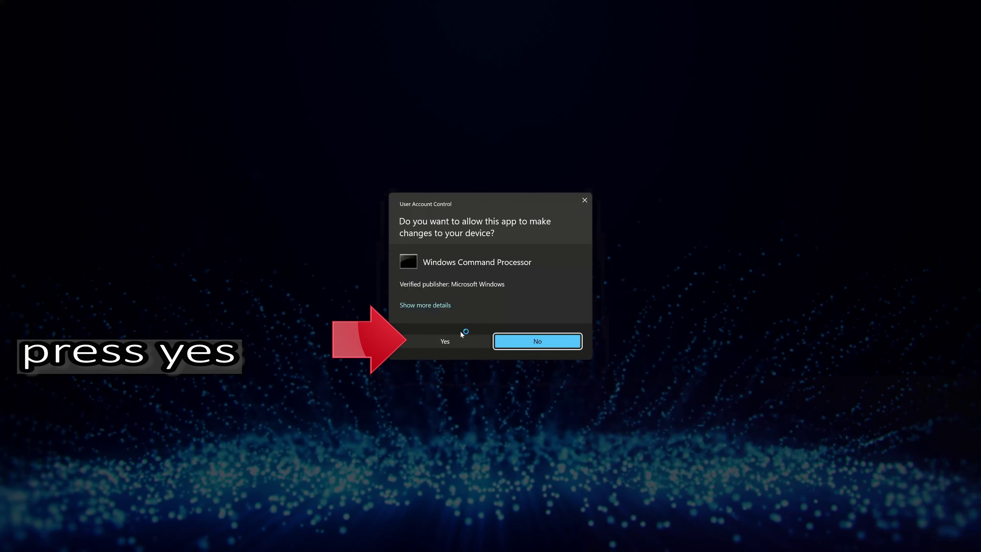
{"action": "left_click", "coordinate": [444, 341]}
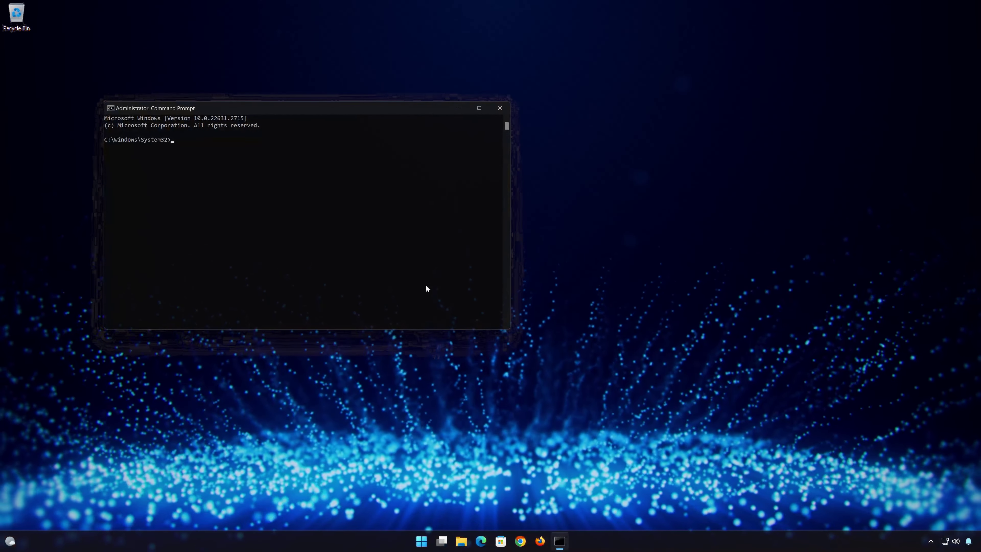
Run the system file check with sfc /scannow, and close Command Prompt with the exit command once the scan is complete.
{"action": "left_click_drag", "start_coordinate": [375, 110], "coordinate": [551, 153]}
{"action": "type", "text": "sfc /scann"}
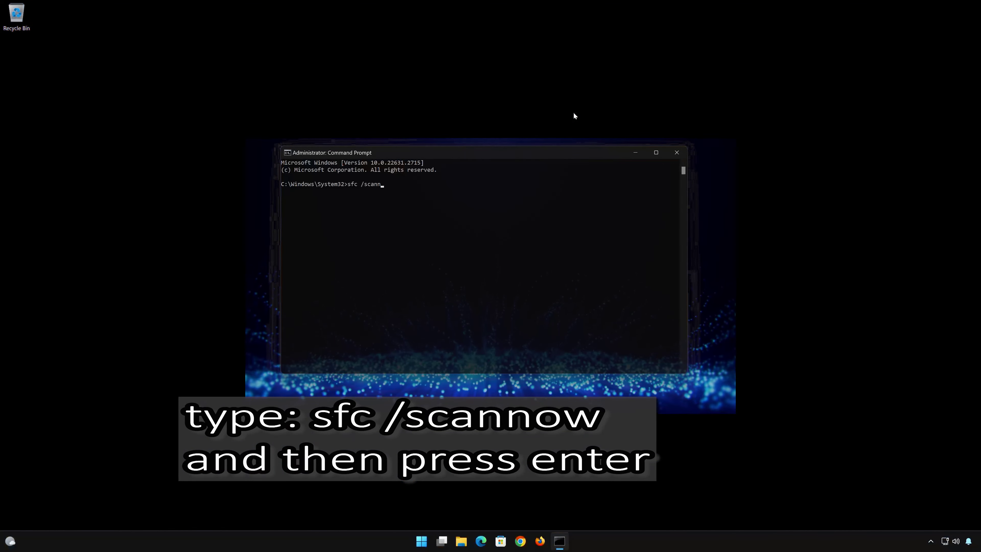
{"action": "type", "text": "ow"}
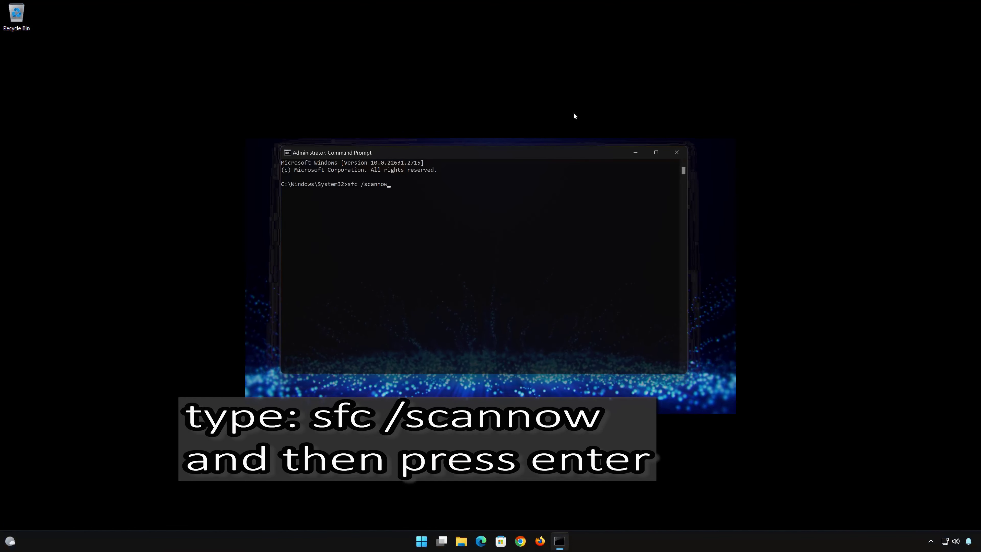
{"action": "key", "text": "Return"}
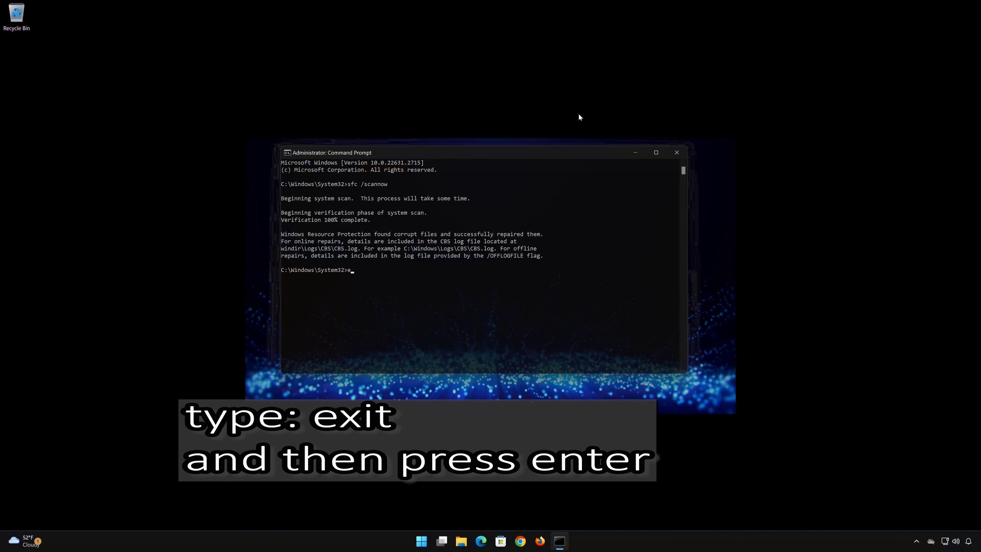
{"action": "type", "text": "xit"}
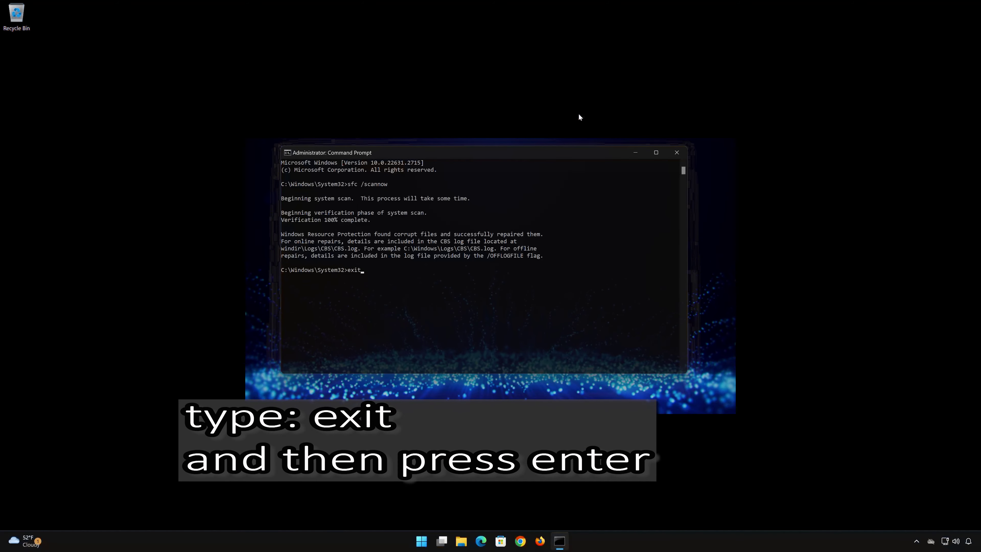
{"action": "key", "text": "Return"}
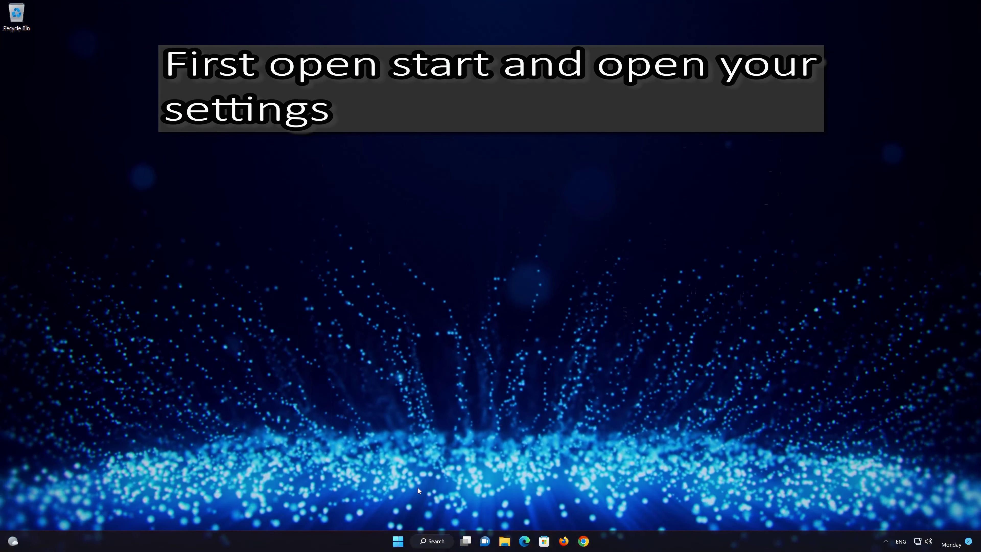
Open the Apps & features page in Windows Settings.
{"action": "left_click", "coordinate": [397, 541]}
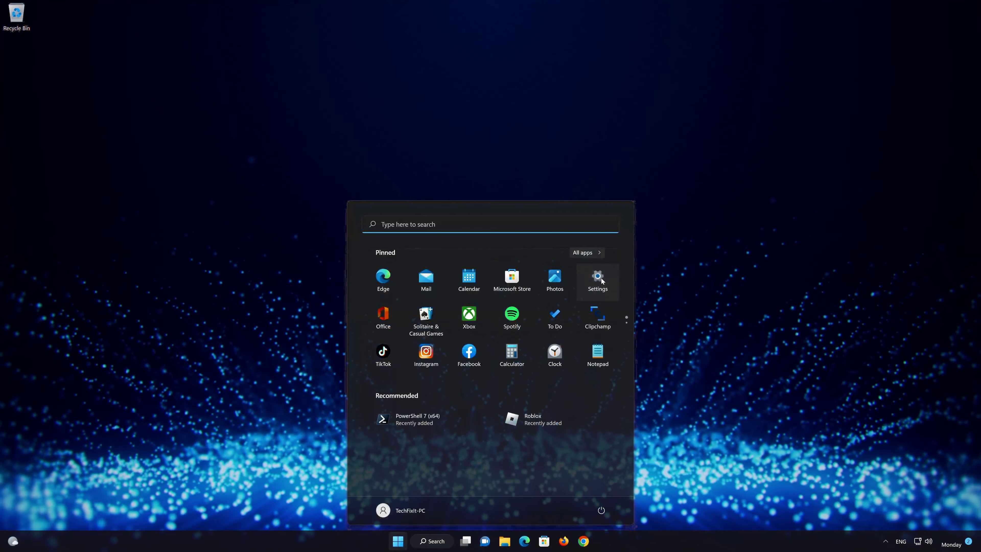
{"action": "left_click", "coordinate": [601, 279]}
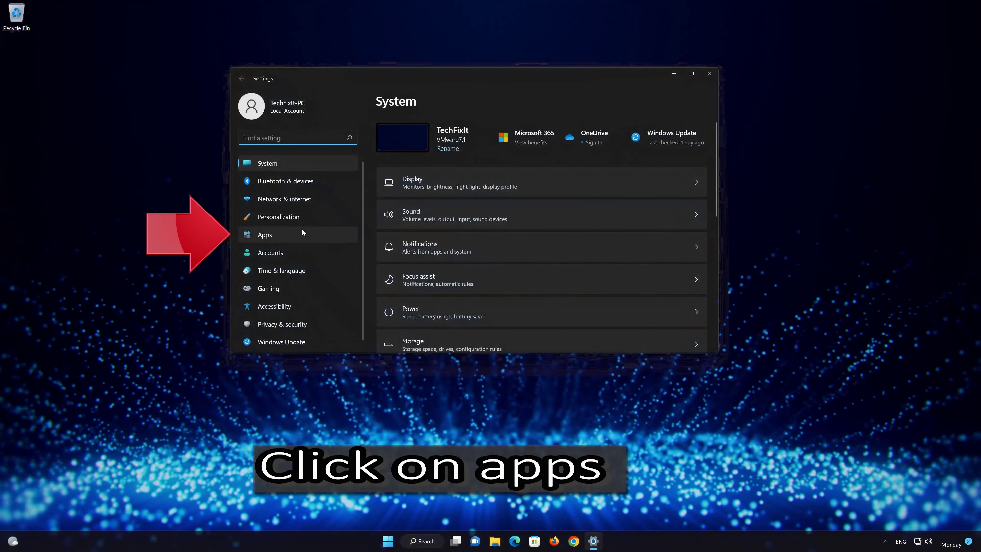
{"action": "left_click", "coordinate": [302, 228]}
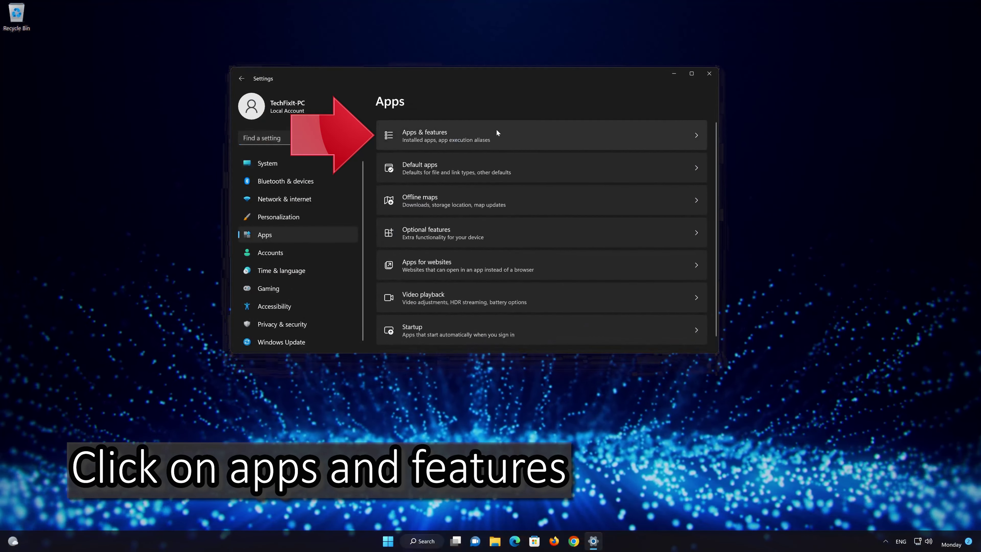
{"action": "left_click", "coordinate": [496, 130]}
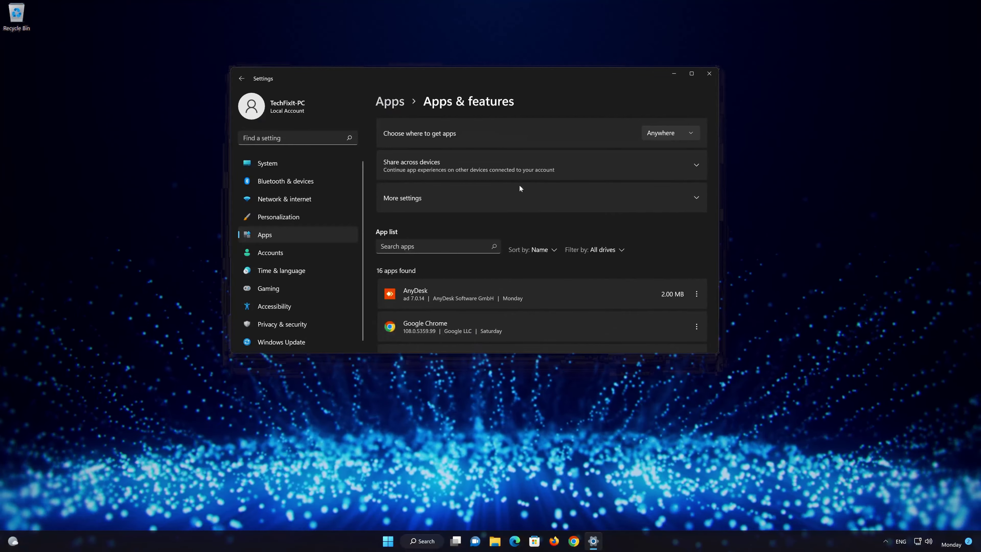
Open the advanced options of Microsoft Store from the list of installed apps.
{"action": "scroll", "coordinate": [541, 237], "scroll_direction": "down", "scroll_amount": 5}
{"action": "scroll", "coordinate": [542, 240], "scroll_direction": "down", "scroll_amount": 8}
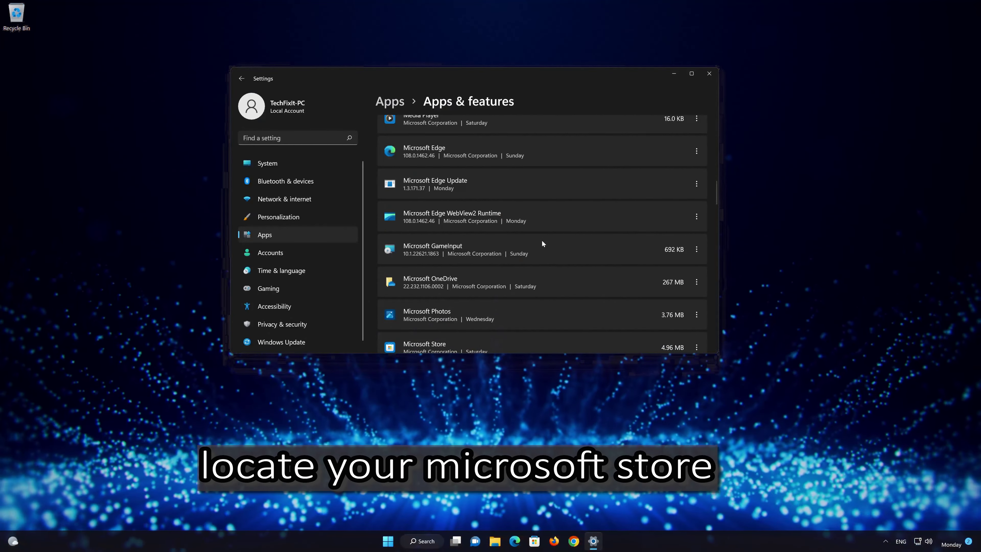
{"action": "scroll", "coordinate": [541, 240], "scroll_direction": "down", "scroll_amount": 2}
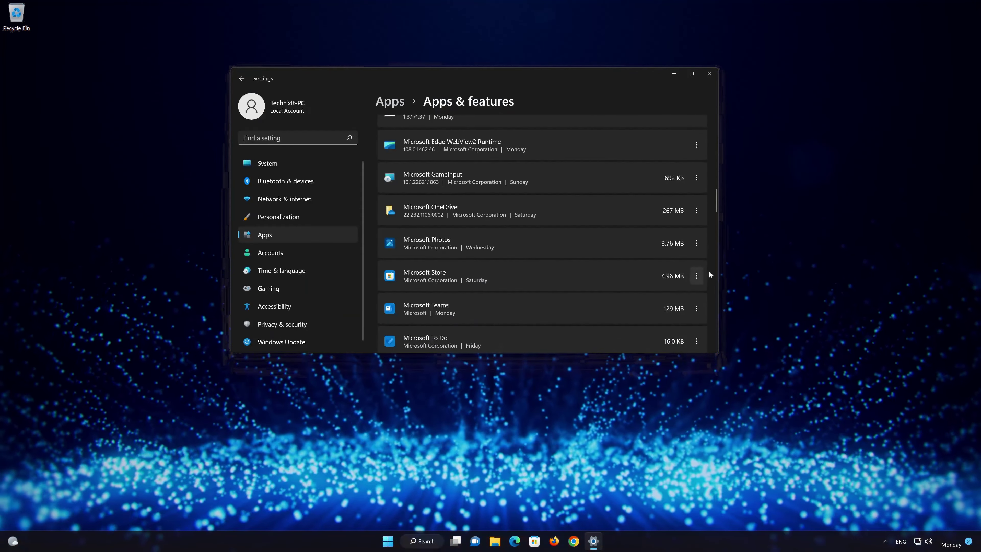
{"action": "left_click", "coordinate": [697, 276]}
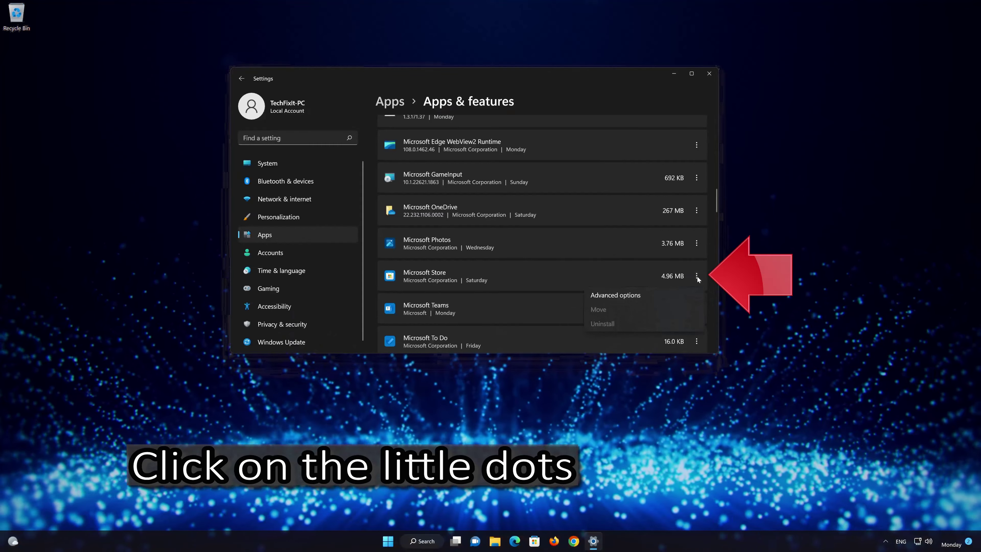
{"action": "left_click", "coordinate": [653, 293]}
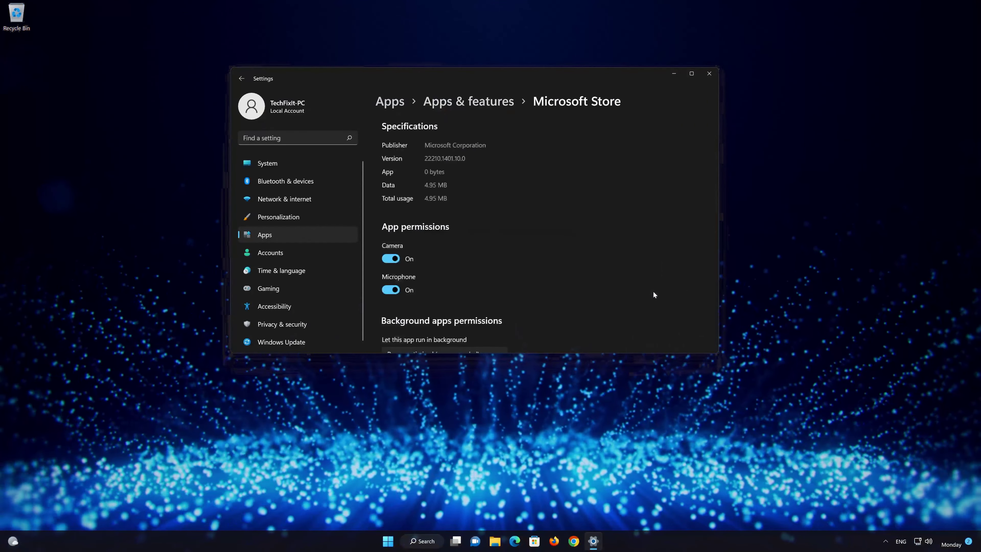
Repair the Microsoft Store app, and reset it as well, accepting the deletion of its app data.
{"action": "scroll", "coordinate": [654, 295], "scroll_direction": "down", "scroll_amount": 10}
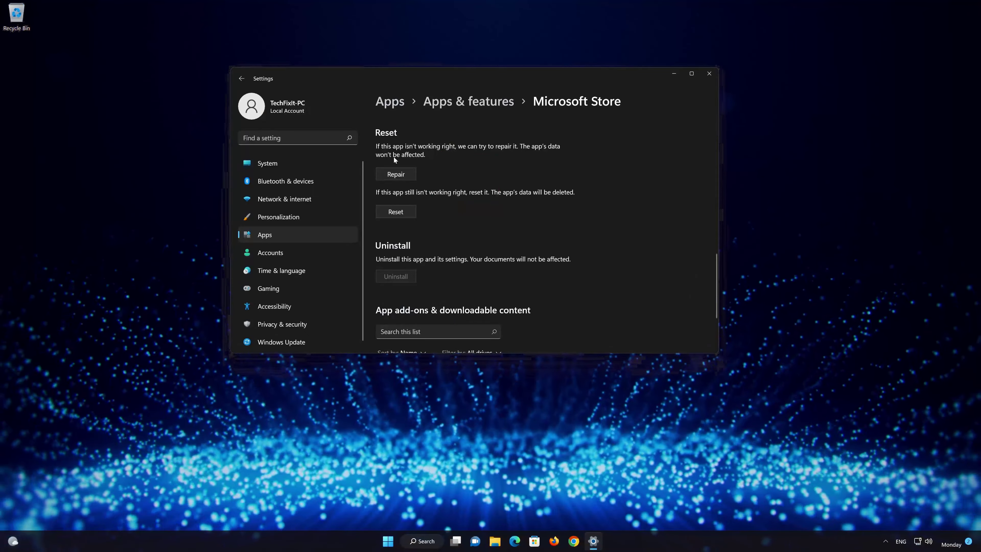
{"action": "left_click", "coordinate": [406, 173]}
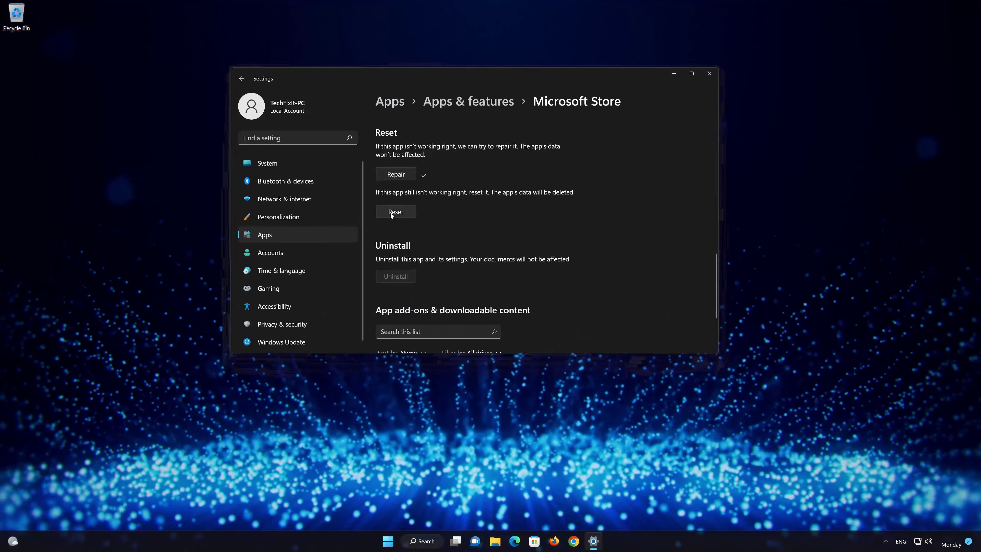
{"action": "left_click", "coordinate": [390, 213]}
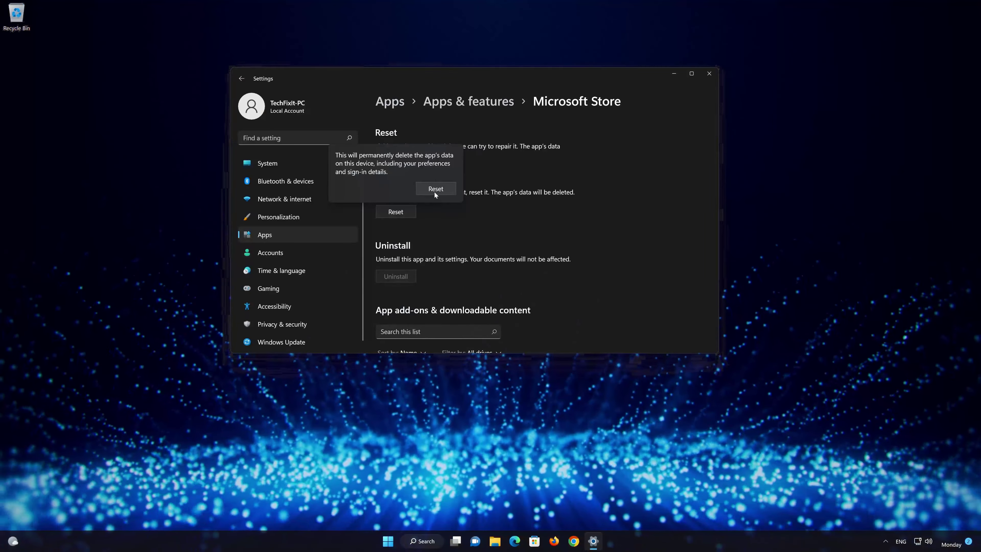
{"action": "left_click", "coordinate": [434, 192]}
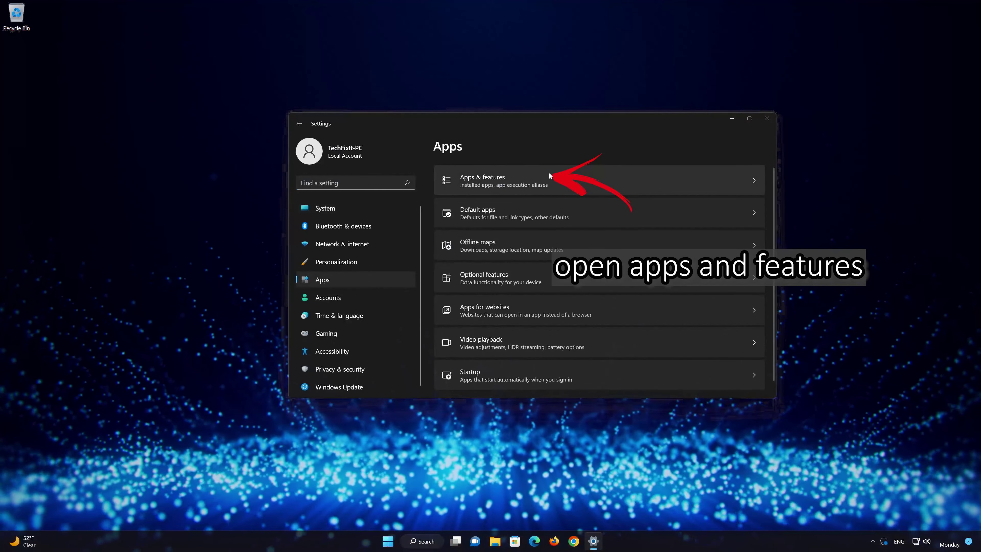
Go to Apps & features and open the advanced options of the Xbox app.
{"action": "left_click", "coordinate": [525, 183]}
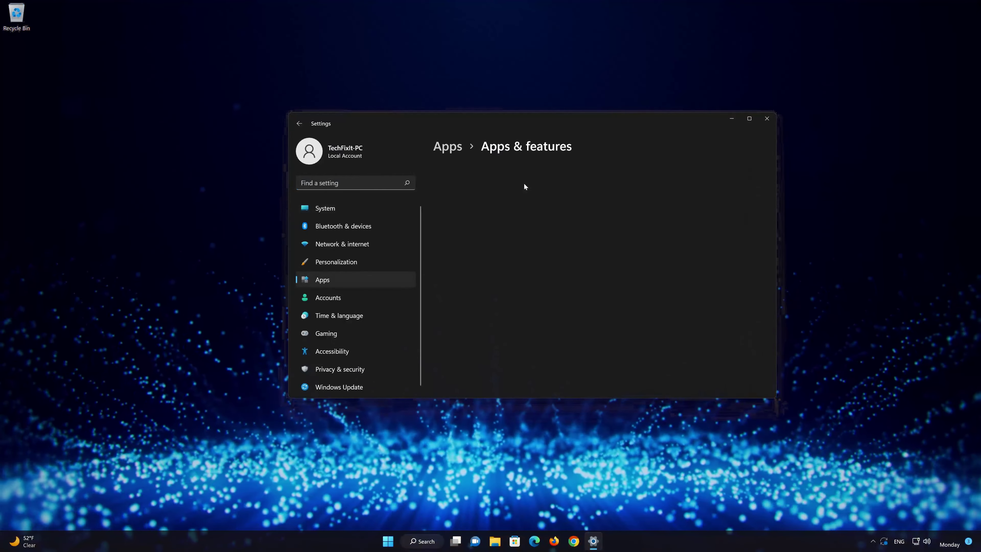
{"action": "scroll", "coordinate": [614, 299], "scroll_direction": "down", "scroll_amount": 3}
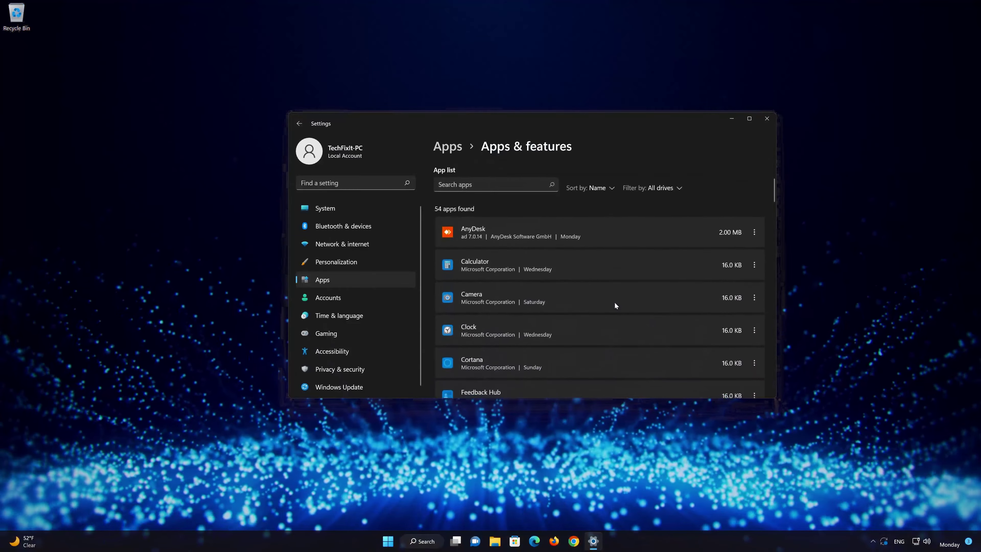
{"action": "scroll", "coordinate": [615, 304], "scroll_direction": "down", "scroll_amount": 12}
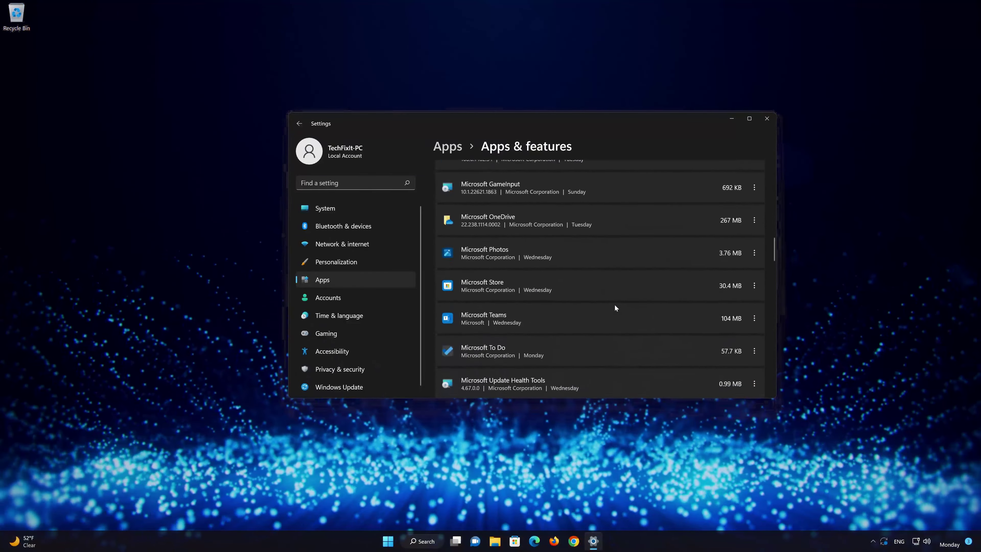
{"action": "scroll", "coordinate": [615, 305], "scroll_direction": "down", "scroll_amount": 15}
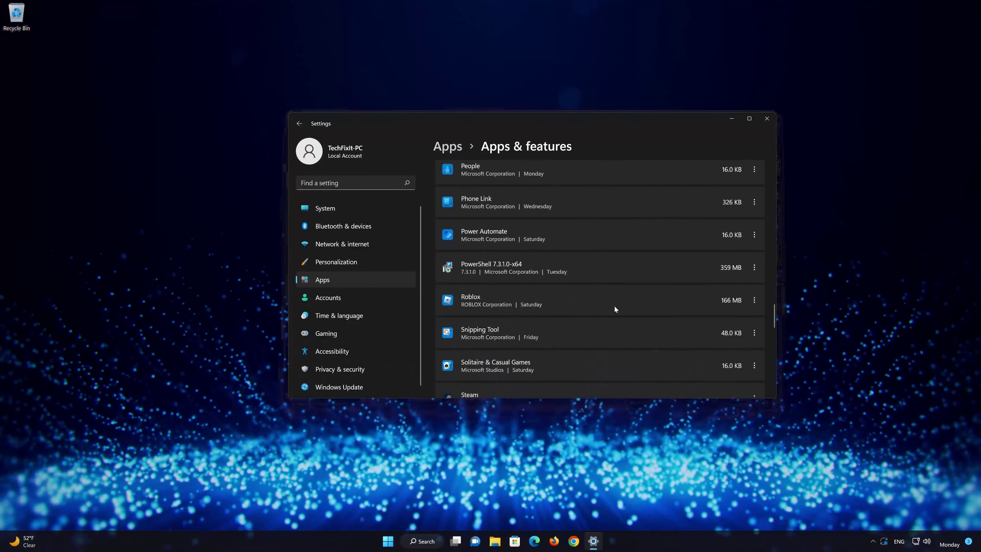
{"action": "scroll", "coordinate": [614, 308], "scroll_direction": "down", "scroll_amount": 4}
{"action": "scroll", "coordinate": [615, 309], "scroll_direction": "down", "scroll_amount": 6}
{"action": "left_click", "coordinate": [754, 295]}
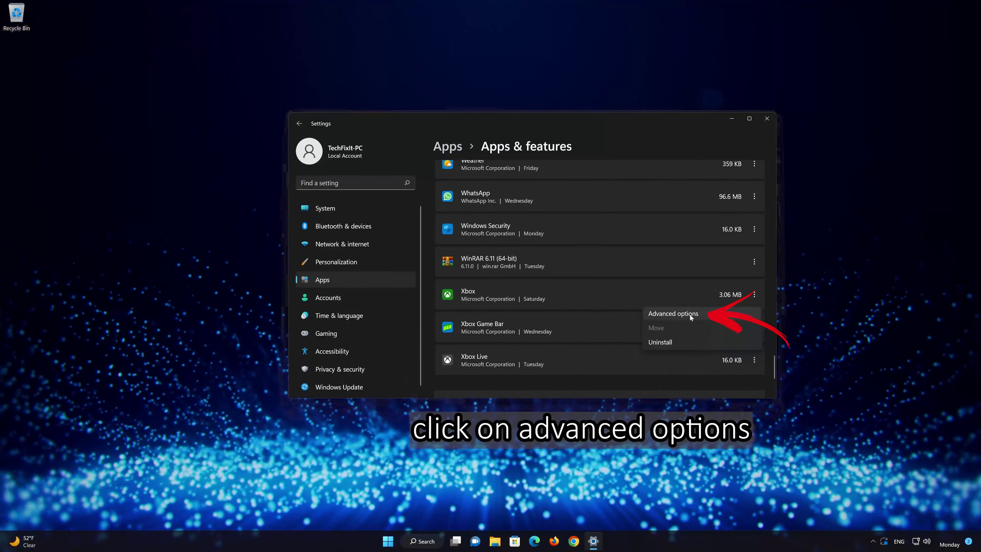
{"action": "left_click", "coordinate": [675, 316]}
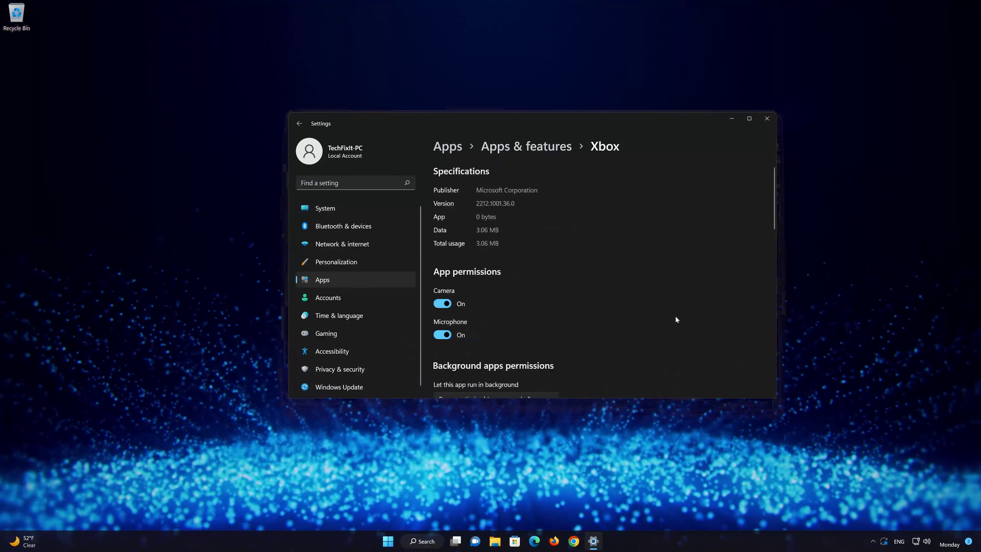
Repair the Xbox app and reset it too, agreeing to delete its data, preferences and sign-in details.
{"action": "scroll", "coordinate": [673, 314], "scroll_direction": "down", "scroll_amount": 2}
{"action": "scroll", "coordinate": [674, 314], "scroll_direction": "down", "scroll_amount": 6}
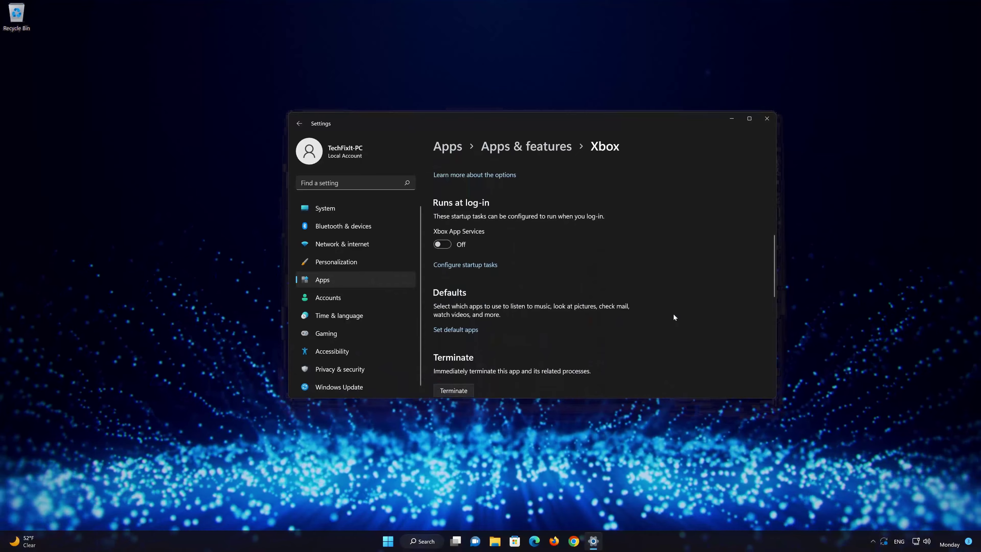
{"action": "scroll", "coordinate": [674, 317], "scroll_direction": "down", "scroll_amount": 3}
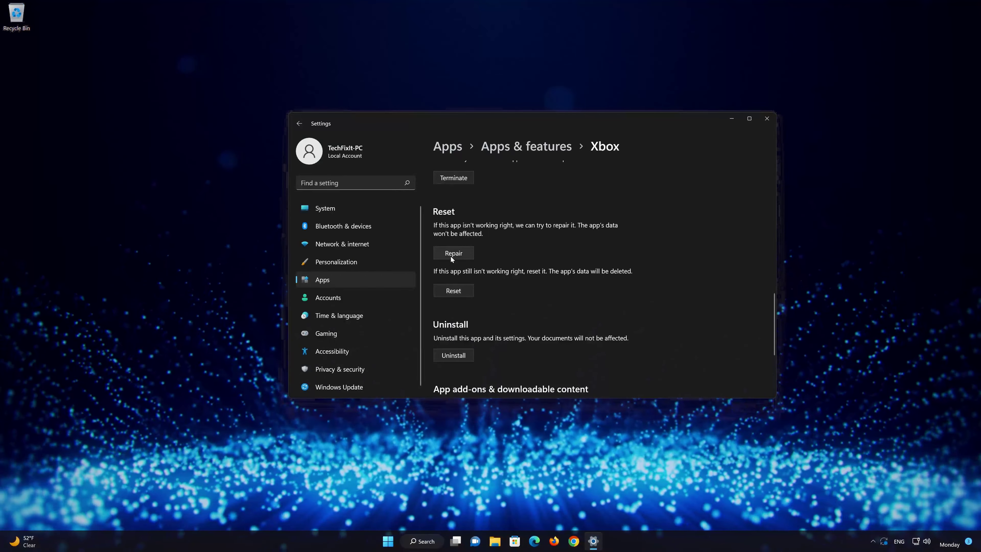
{"action": "left_click", "coordinate": [451, 256]}
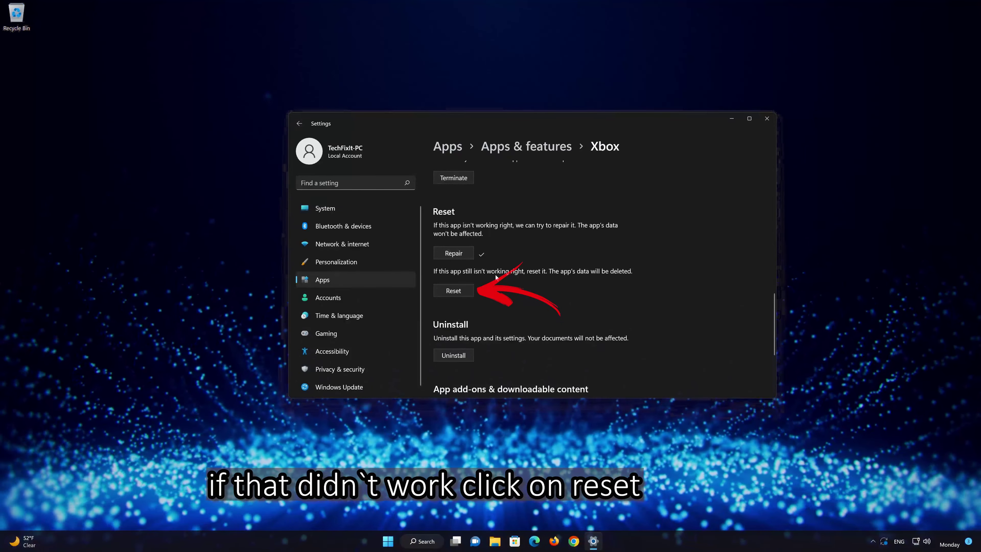
{"action": "left_click", "coordinate": [453, 290]}
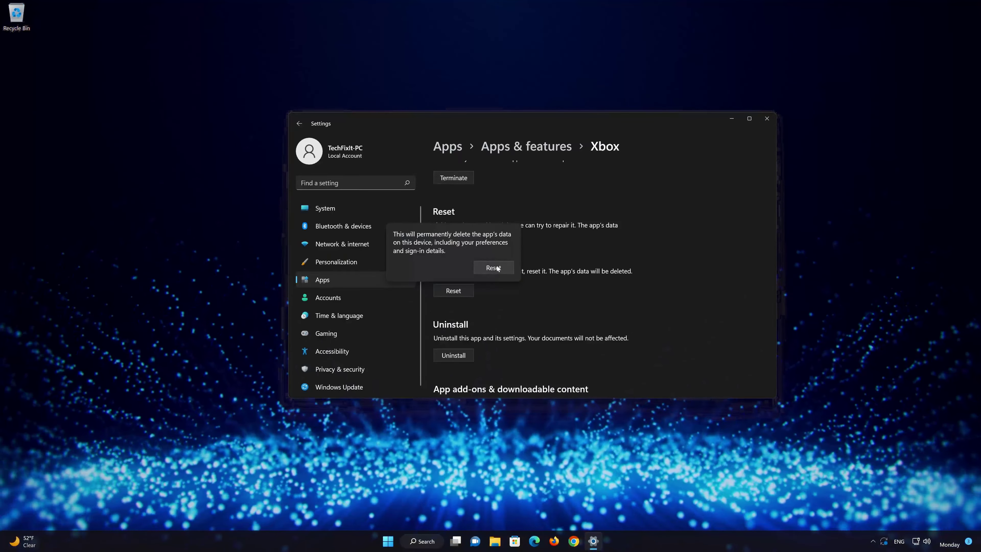
{"action": "left_click", "coordinate": [497, 267]}
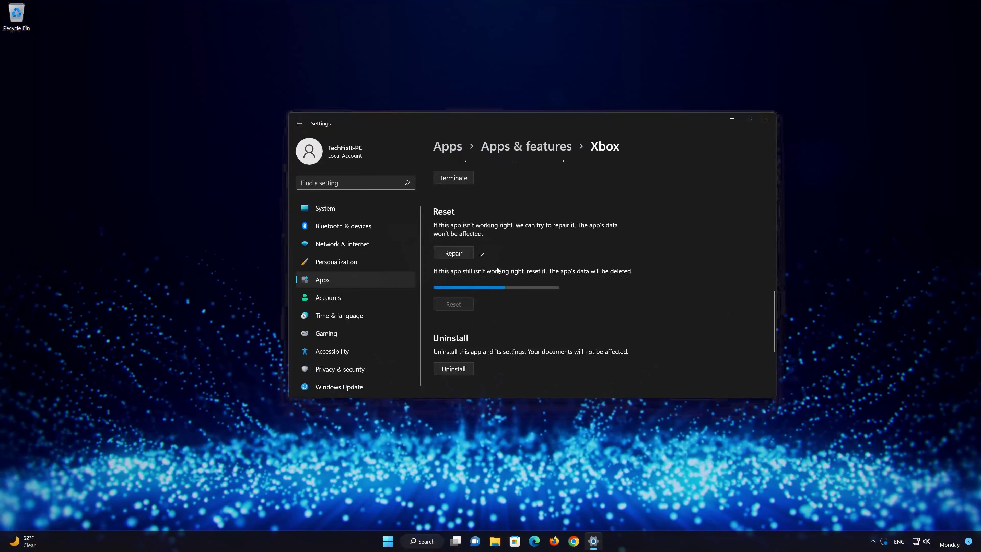